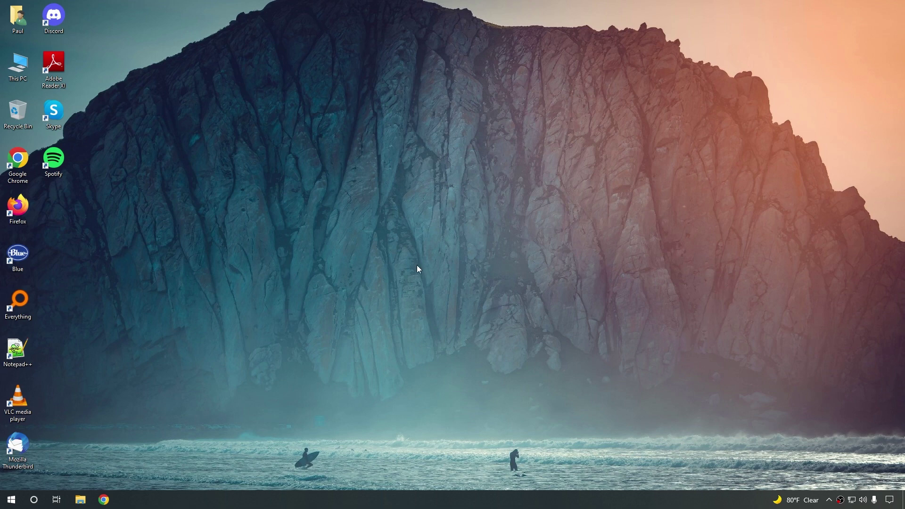
- Browse to pegasun.com in Chrome and download the free SystemUtilities.exe installer
{"action": "left_click", "coordinate": [103, 504]}
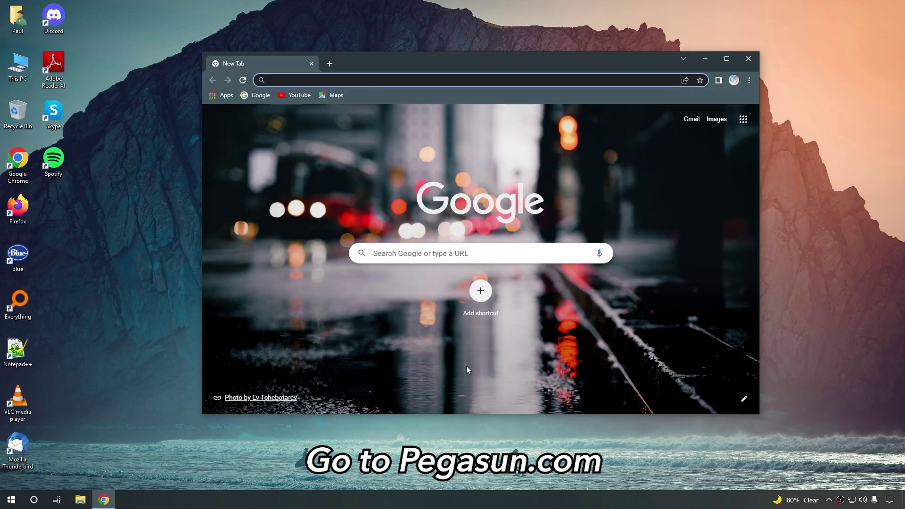
{"action": "type", "text": "peg"}
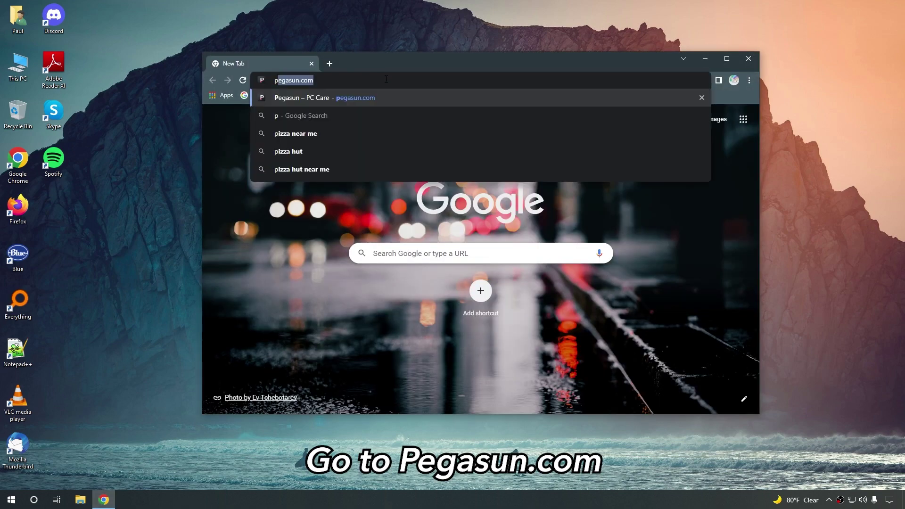
{"action": "type", "text": "asun.com"}
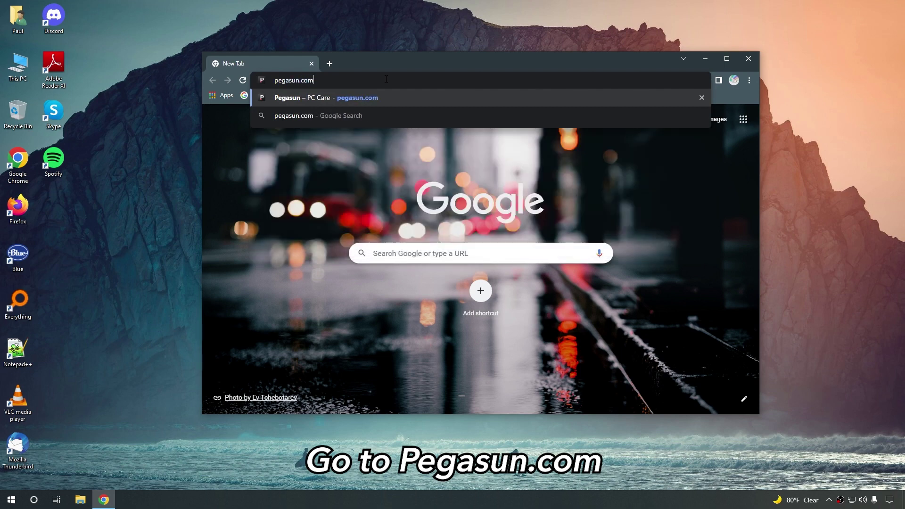
{"action": "key", "text": "Return"}
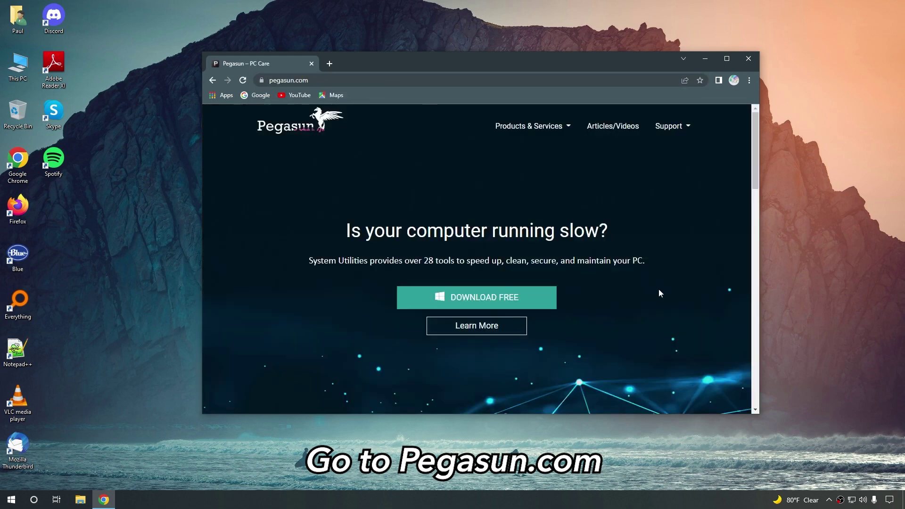
{"action": "left_click", "coordinate": [544, 305]}
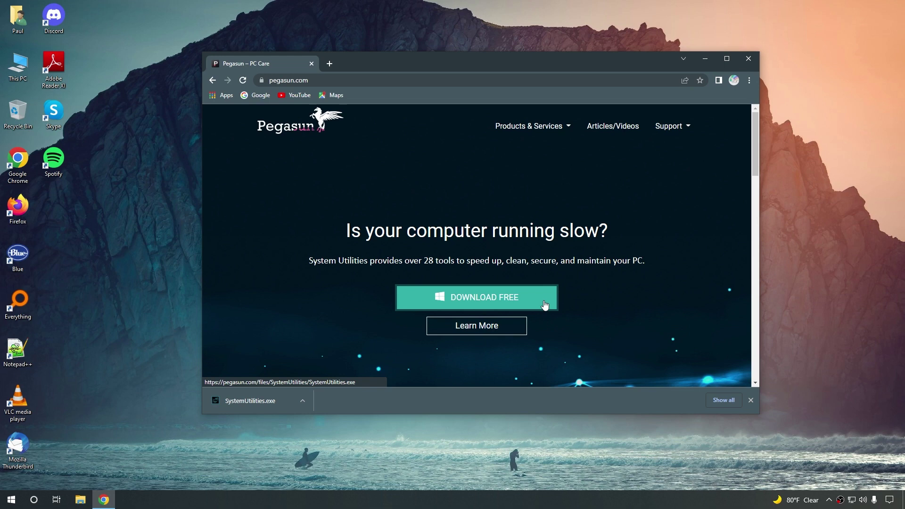
- Run the SystemUtilities installer from the Downloads folder on This PC
{"action": "double_click", "coordinate": [18, 66]}
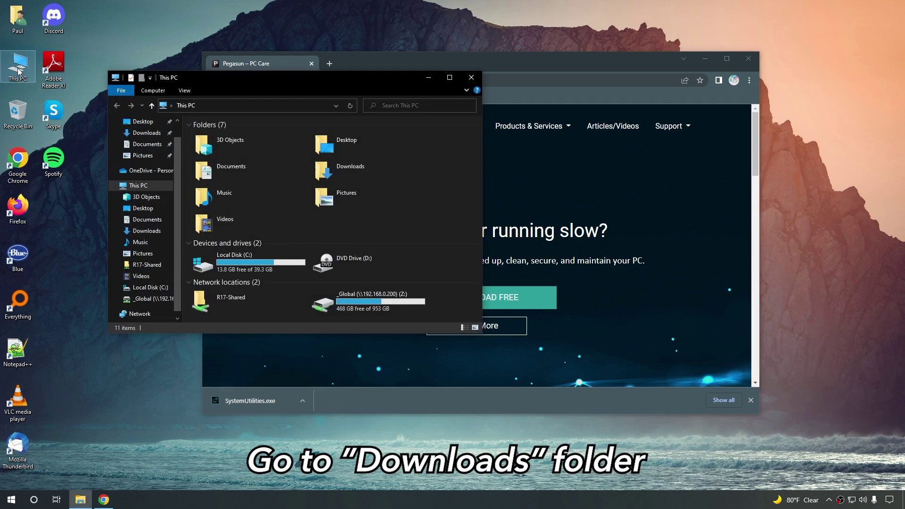
{"action": "left_click", "coordinate": [147, 133]}
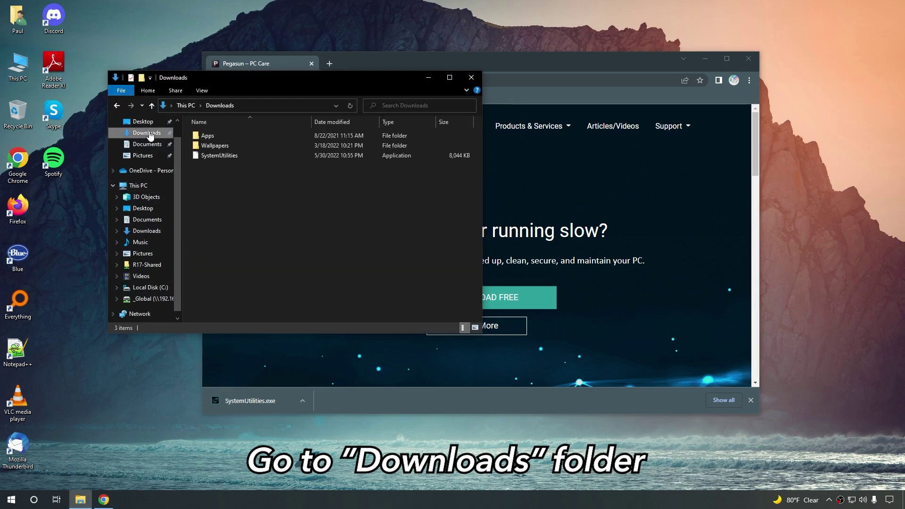
{"action": "left_click", "coordinate": [276, 153]}
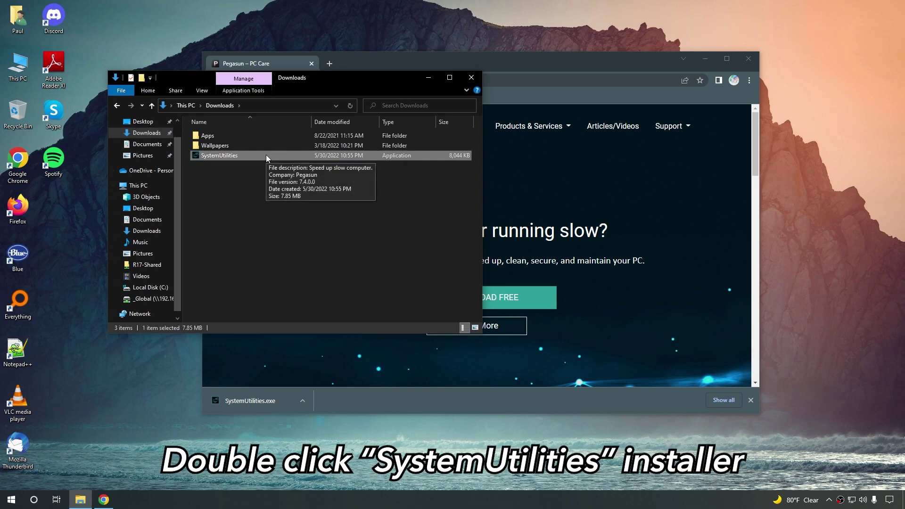
{"action": "double_click", "coordinate": [234, 155]}
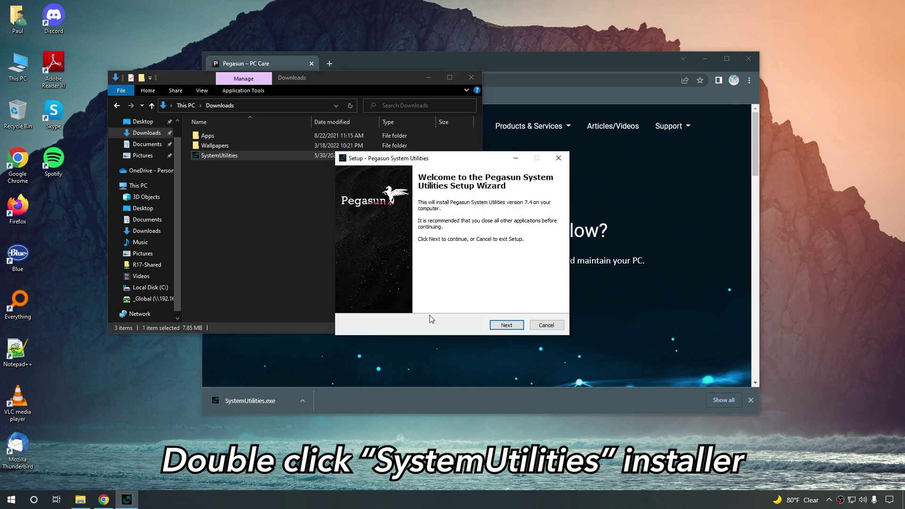
- Accept the license, keep default folders and tasks, install, and launch Pegasun System Utilities
{"action": "left_click", "coordinate": [513, 327]}
{"action": "left_click", "coordinate": [409, 296]}
{"action": "left_click", "coordinate": [505, 326]}
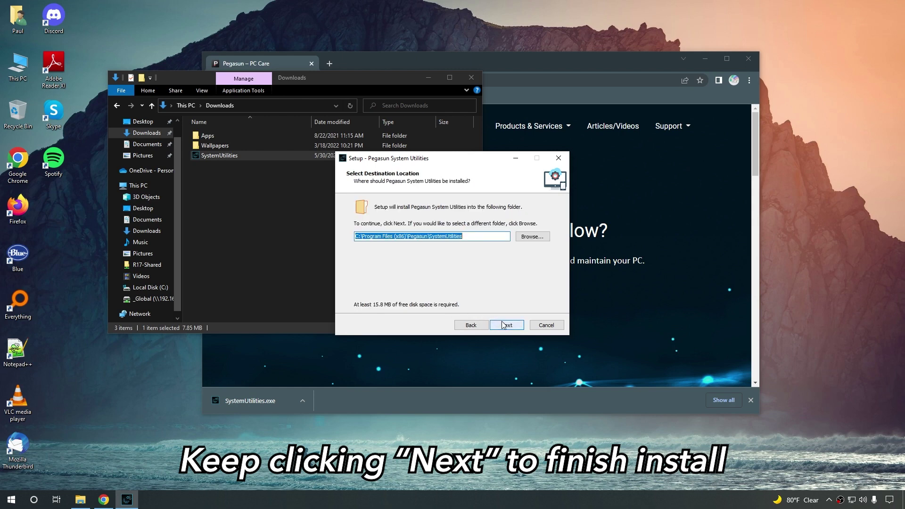
{"action": "left_click", "coordinate": [505, 325]}
{"action": "left_click", "coordinate": [505, 326]}
{"action": "left_click", "coordinate": [505, 329]}
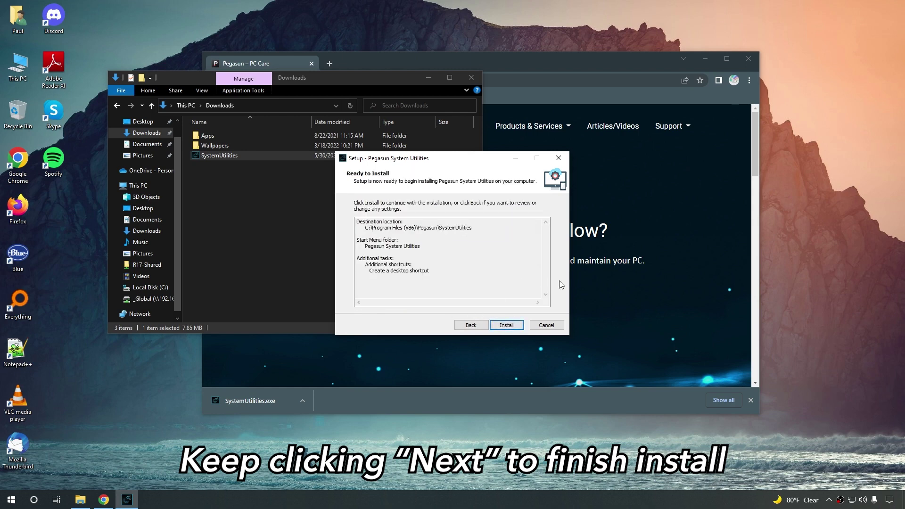
{"action": "left_click", "coordinate": [517, 325]}
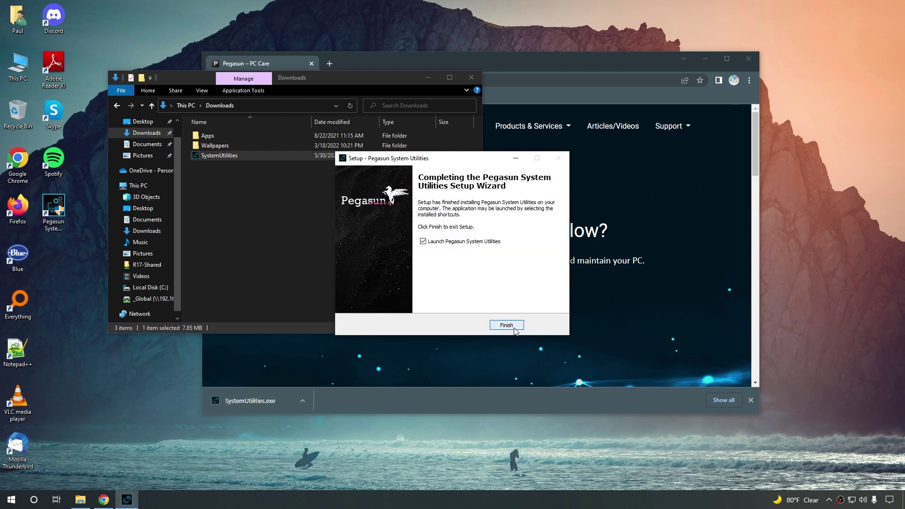
{"action": "left_click", "coordinate": [507, 325]}
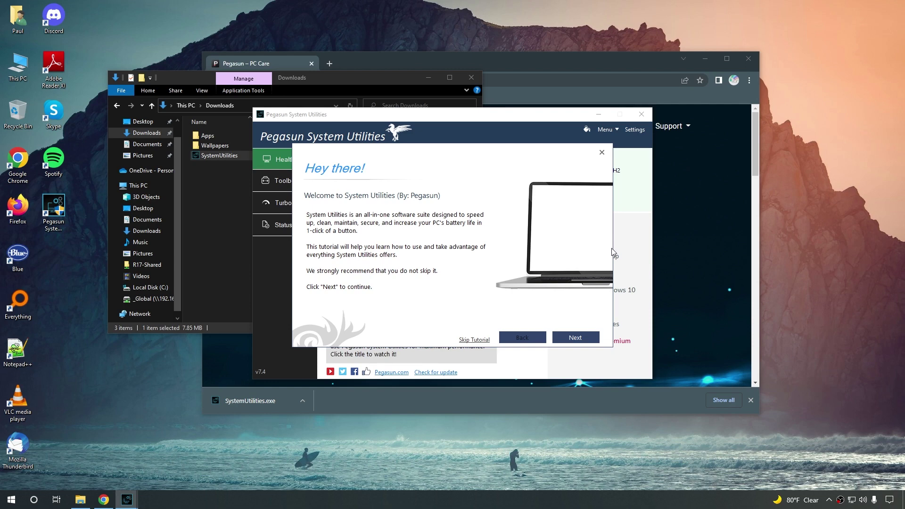
- Skip the Hey there! tutorial and open Toolbox's Scan & Repair this PC tool
{"action": "left_click", "coordinate": [602, 152]}
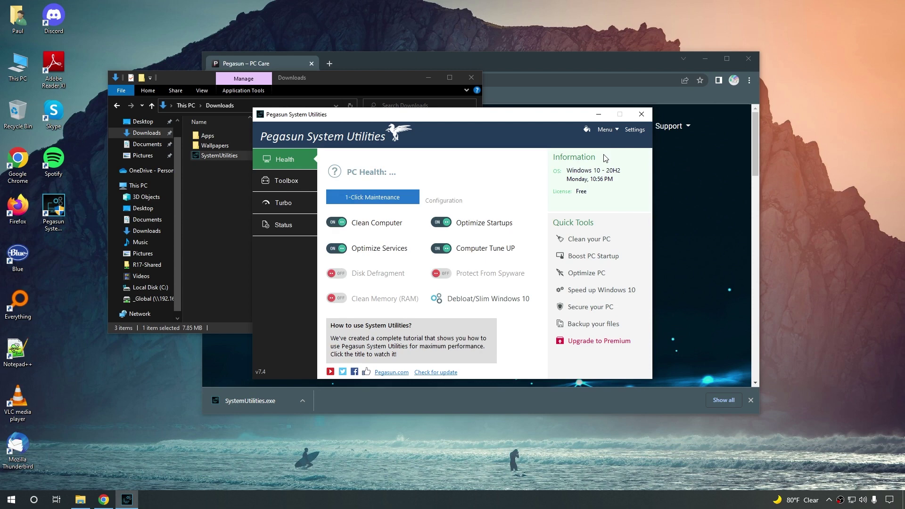
{"action": "key", "text": "super+Home"}
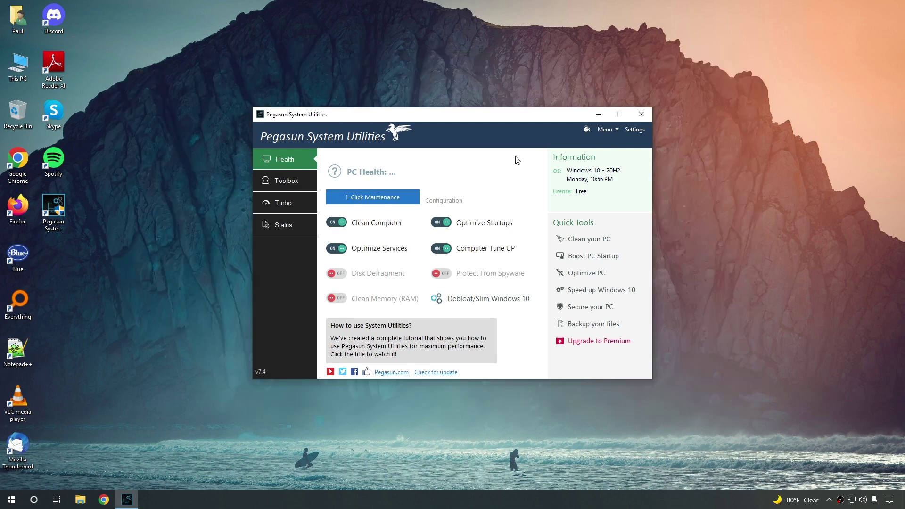
{"action": "left_click", "coordinate": [304, 178]}
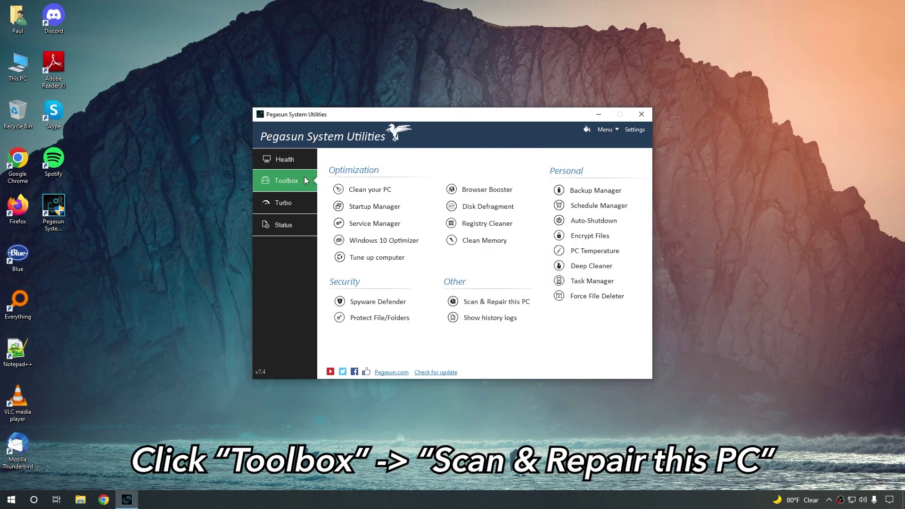
{"action": "left_click", "coordinate": [528, 306]}
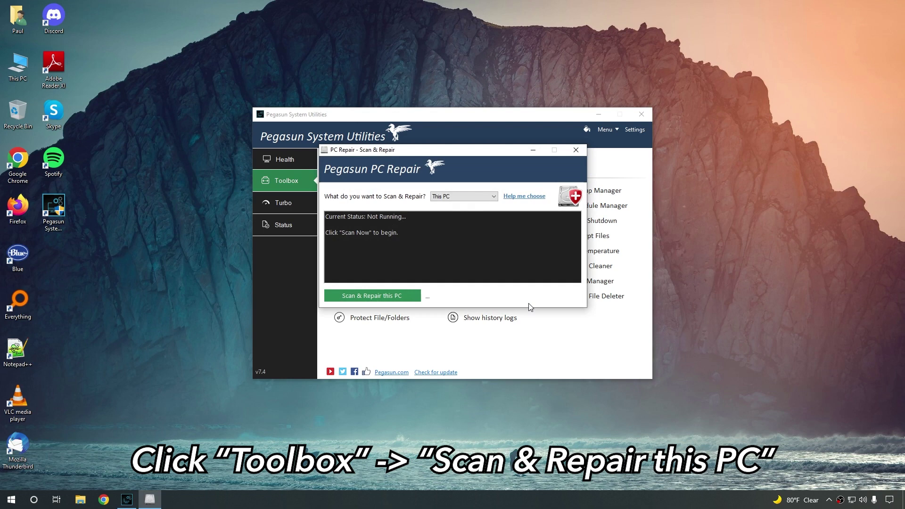
{"action": "left_click", "coordinate": [781, 306]}
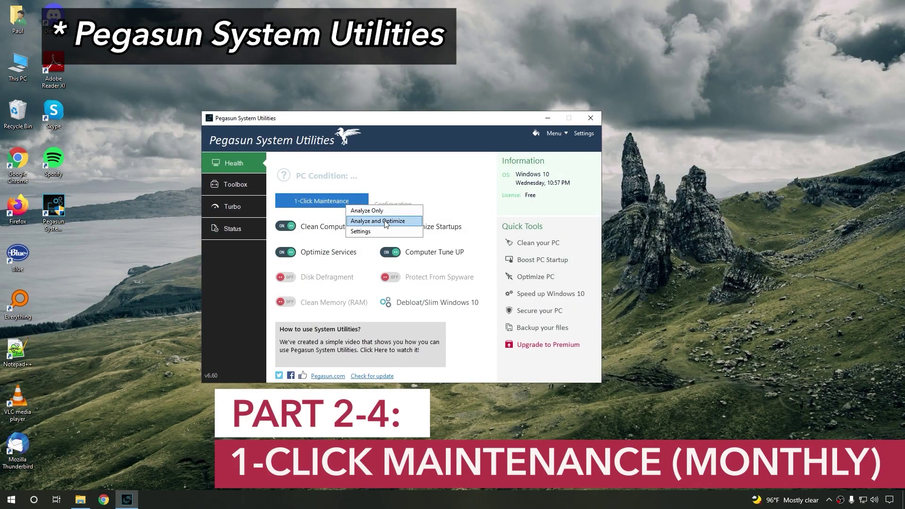
- Run 1-Click Analyze and Optimize, then disable Mixed Reality Portal and Google tracking/advertisements
{"action": "left_click", "coordinate": [386, 221]}
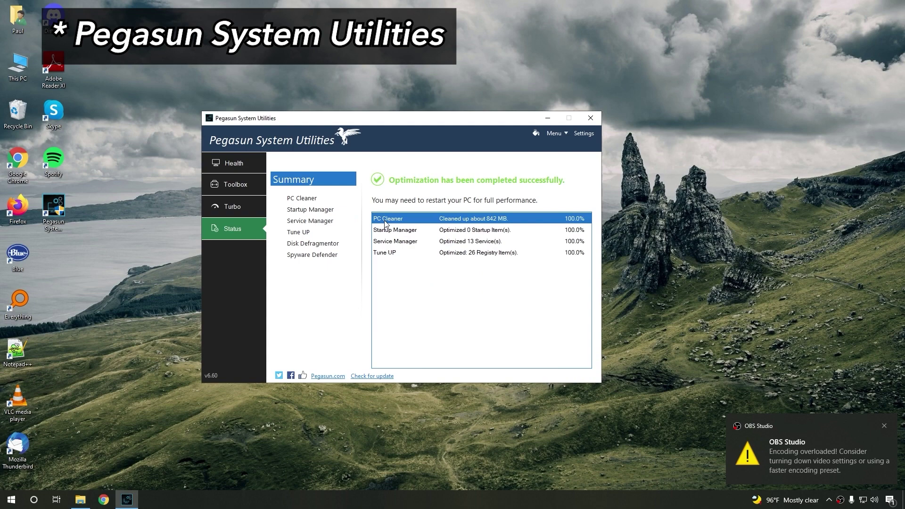
{"action": "left_click", "coordinate": [250, 183]}
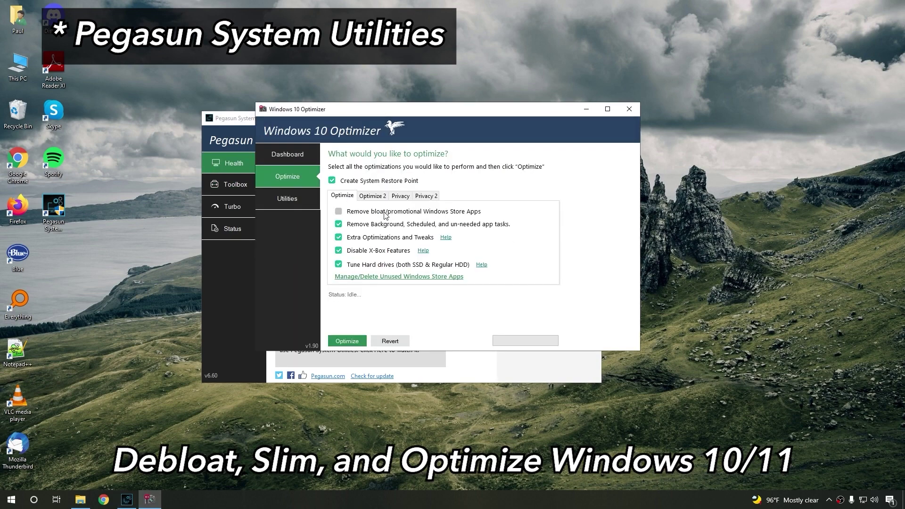
{"action": "left_click", "coordinate": [380, 198]}
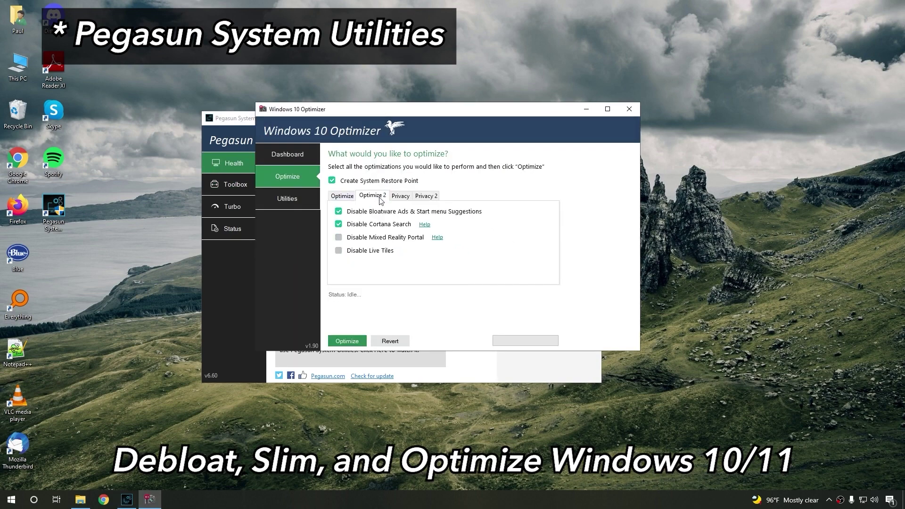
{"action": "left_click", "coordinate": [373, 239]}
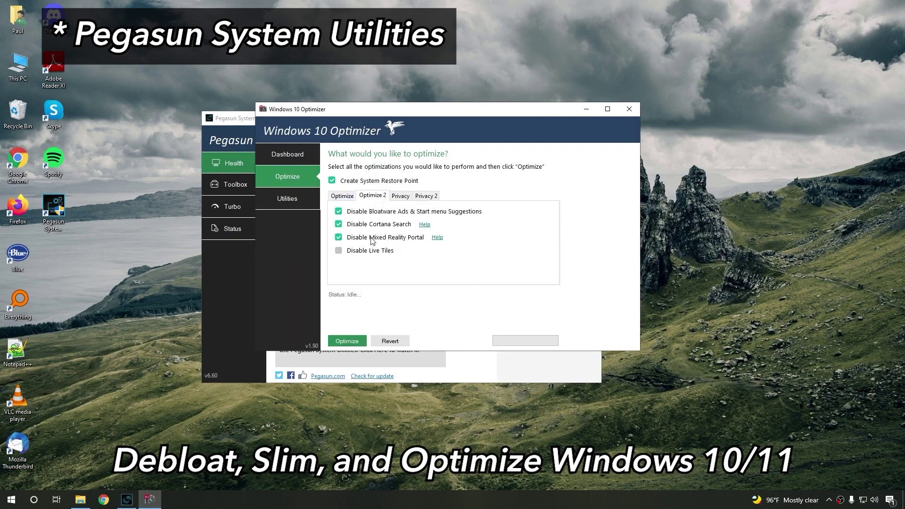
{"action": "left_click", "coordinate": [401, 199]}
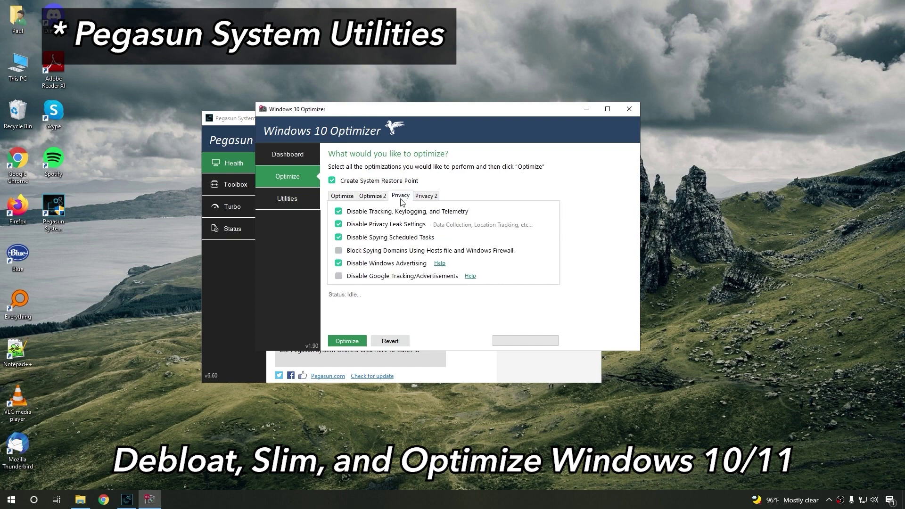
{"action": "left_click", "coordinate": [399, 275]}
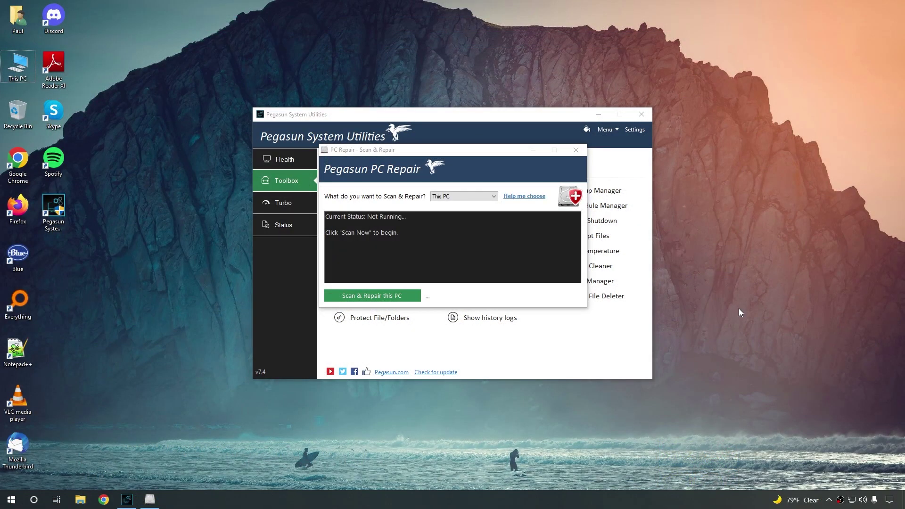
- Scan and repair This PC, confirming the lengthy repair with Yes
{"action": "left_click", "coordinate": [503, 300]}
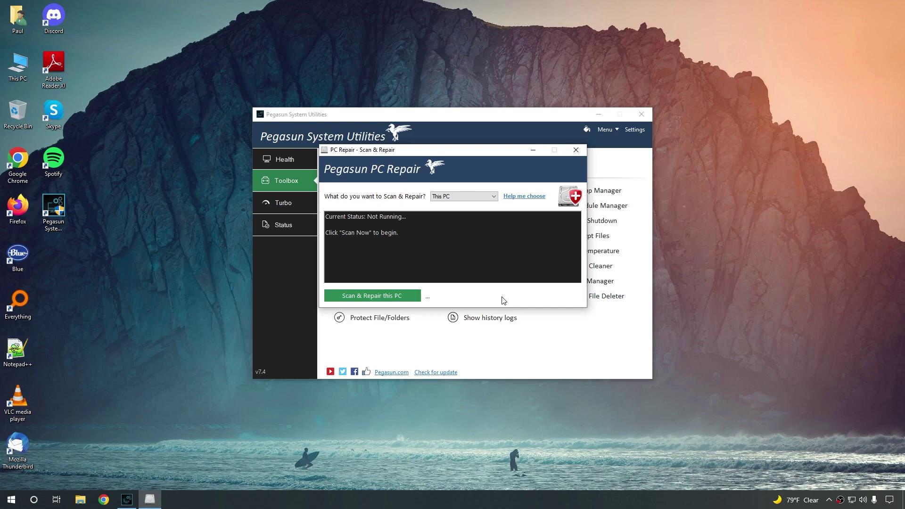
{"action": "left_click", "coordinate": [386, 296]}
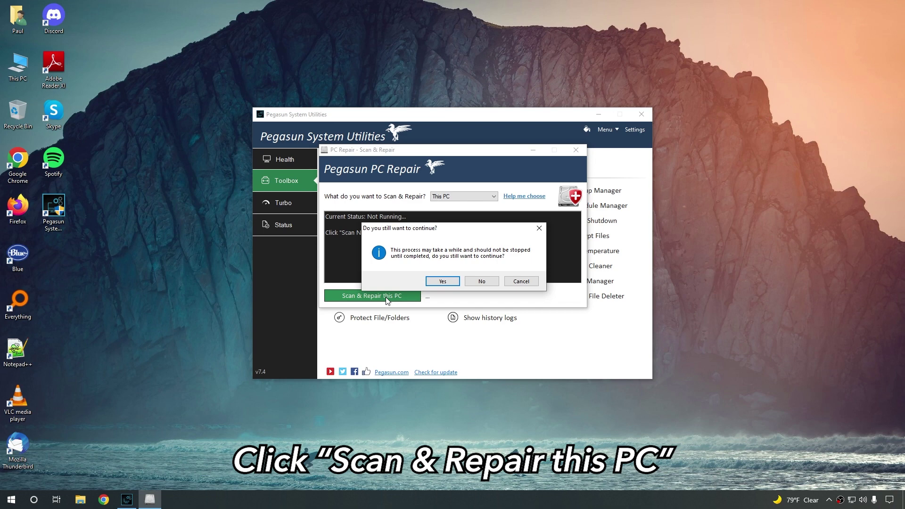
{"action": "left_click", "coordinate": [444, 281]}
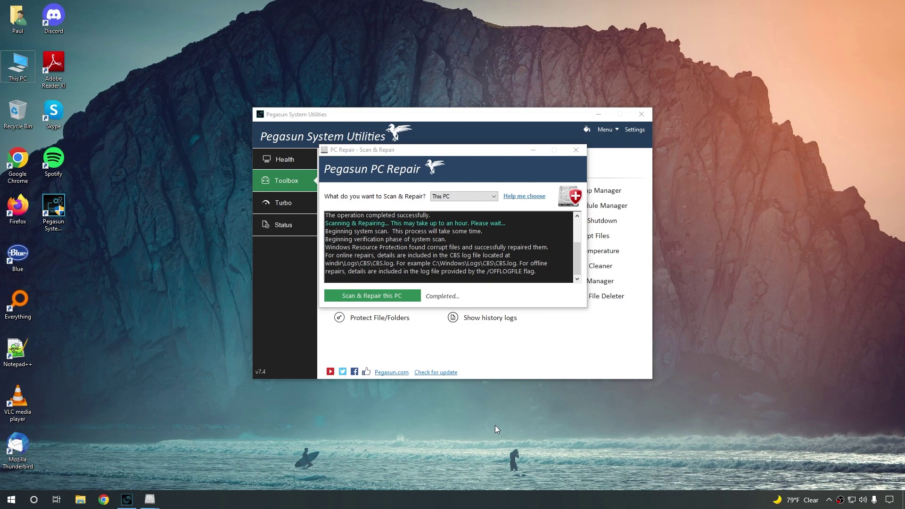
- Select the C: (System) drive and start its scan and repair, confirming with Yes
{"action": "left_click", "coordinate": [477, 198]}
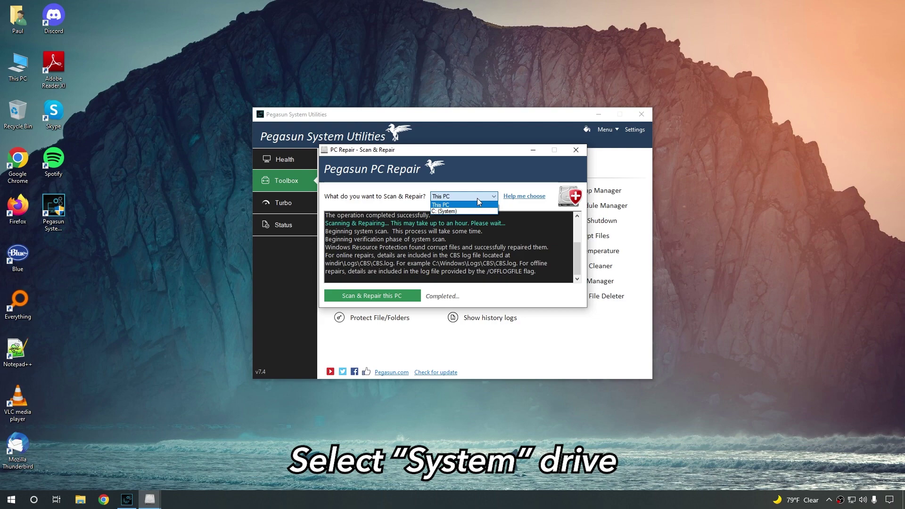
{"action": "left_click", "coordinate": [477, 211]}
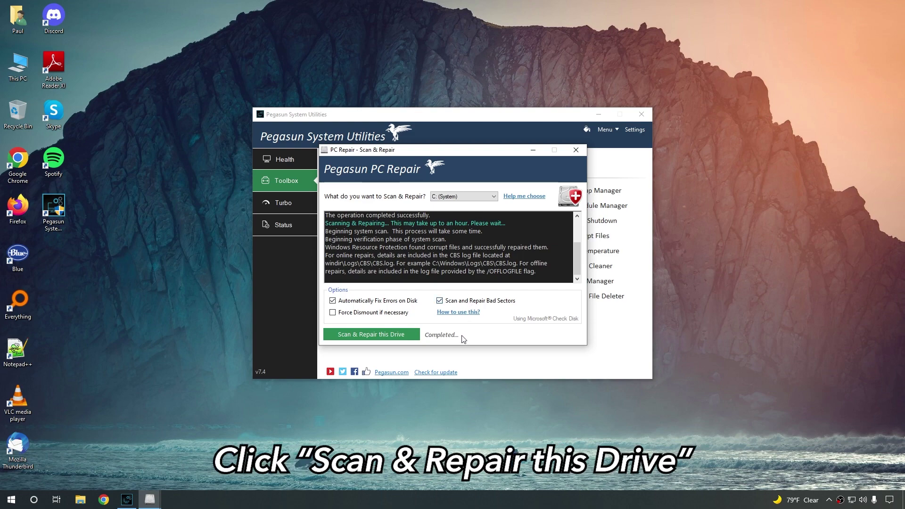
{"action": "left_click", "coordinate": [404, 337]}
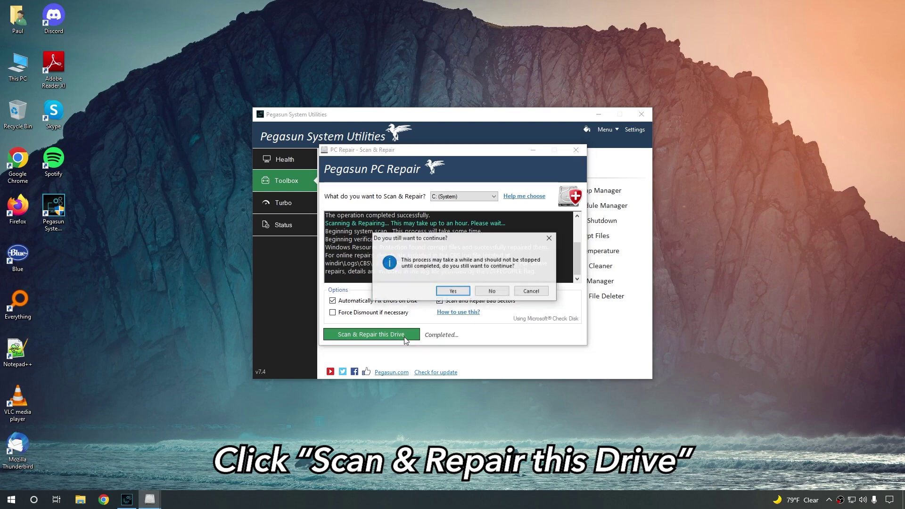
{"action": "left_click", "coordinate": [449, 292]}
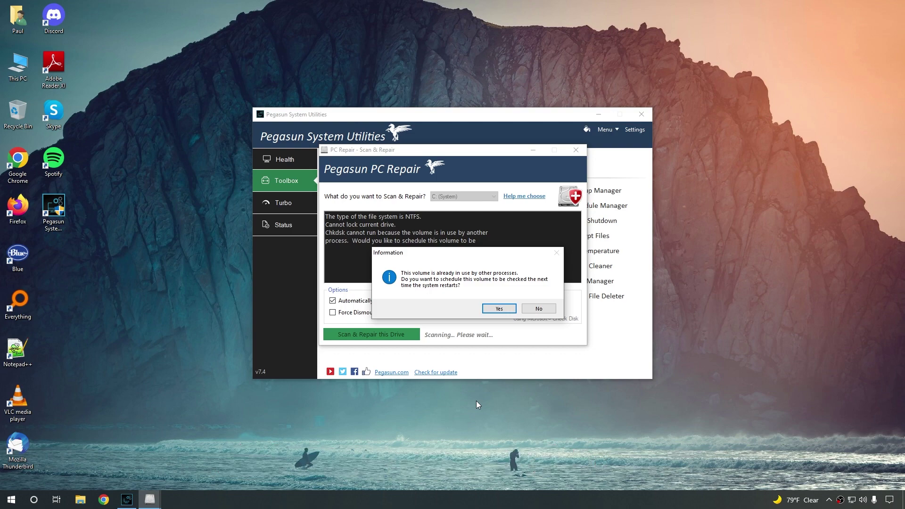
- Schedule the C: drive check to run at the next restart
{"action": "left_click", "coordinate": [492, 310]}
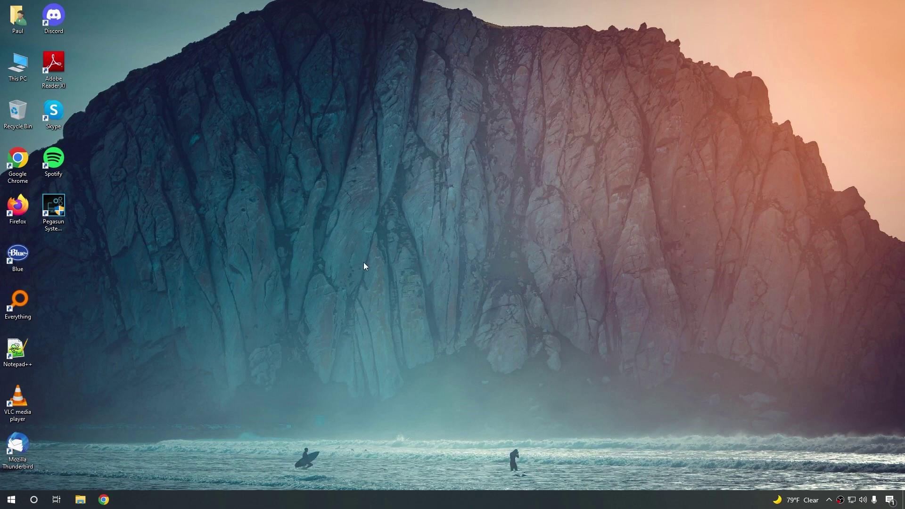
- Search 'update' from Start and open Check for updates in Settings
{"action": "left_click", "coordinate": [19, 500]}
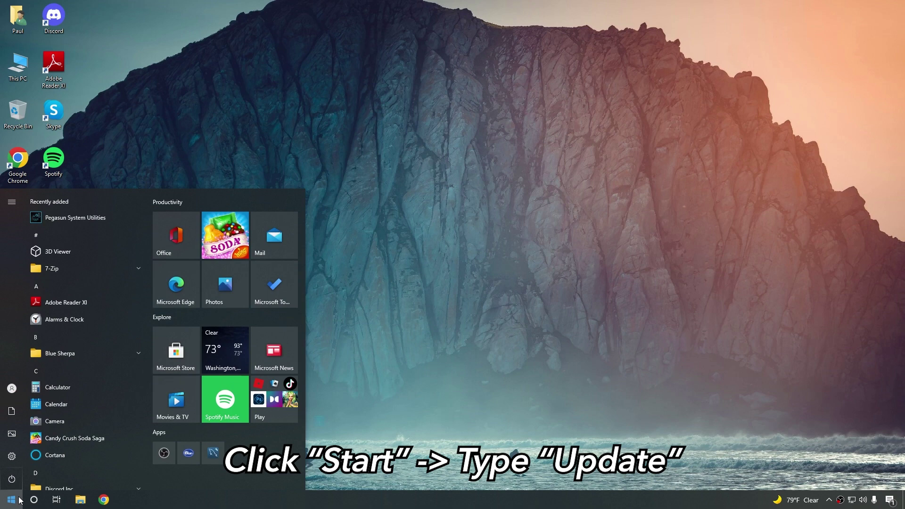
{"action": "type", "text": "update"}
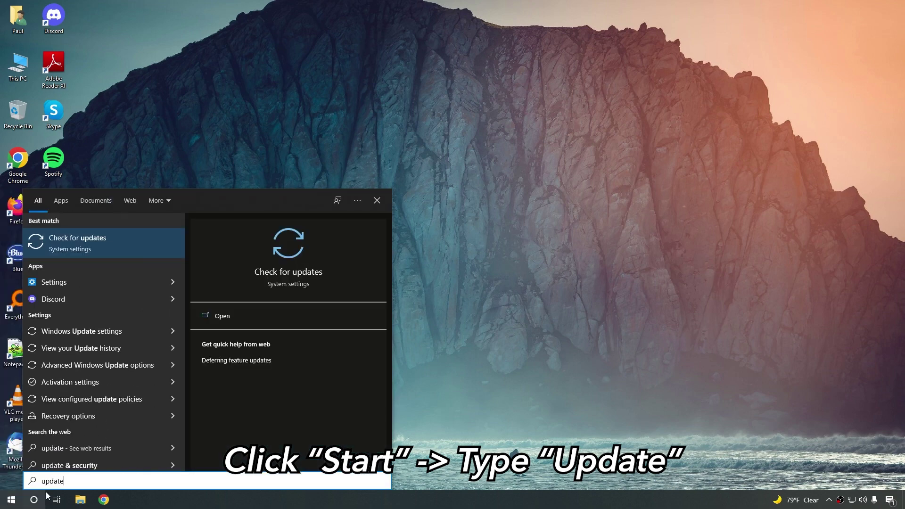
{"action": "left_click", "coordinate": [157, 248]}
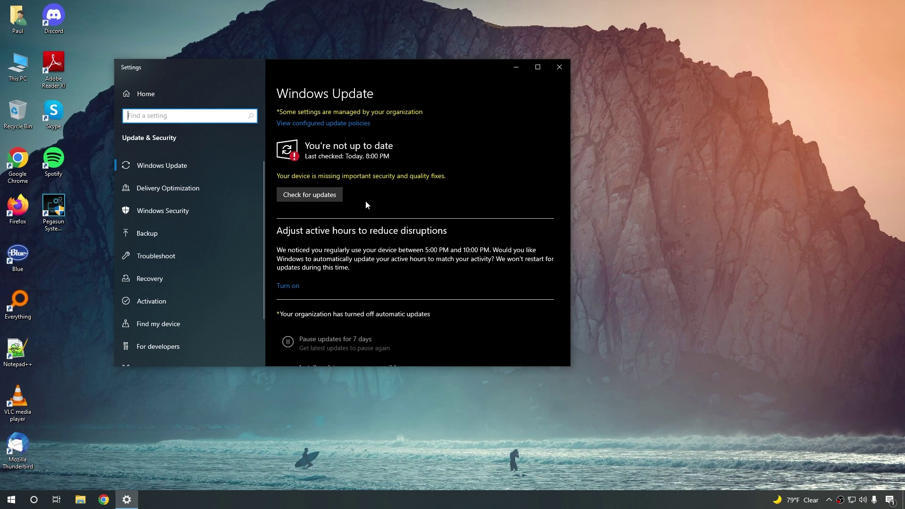
- Close the Windows Update settings window with Alt+F4
{"action": "key", "text": "alt+F4"}
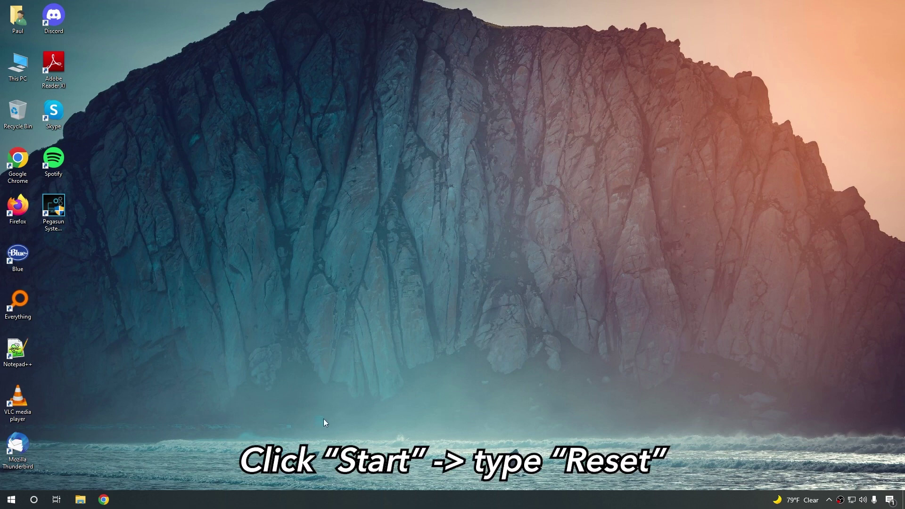
- Search 'reset' from Start, open Reset this PC, and choose Get started
{"action": "left_click", "coordinate": [19, 499]}
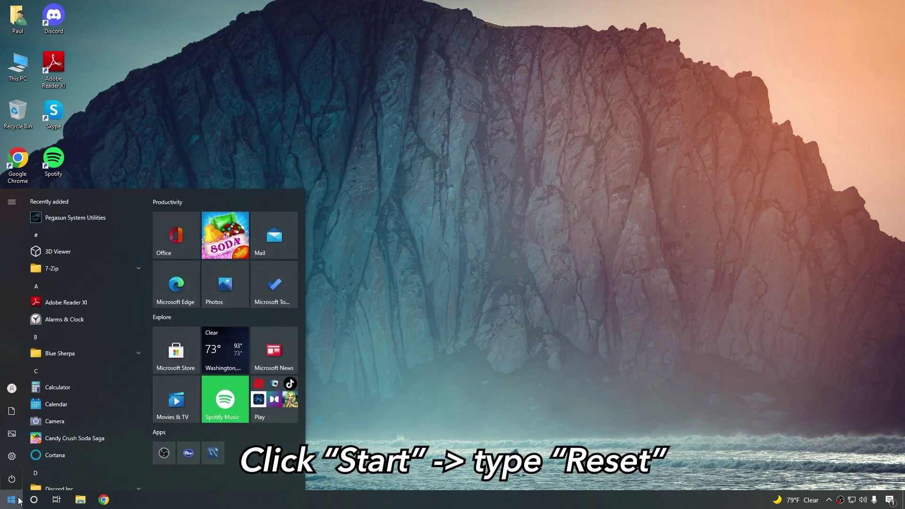
{"action": "type", "text": "reset"}
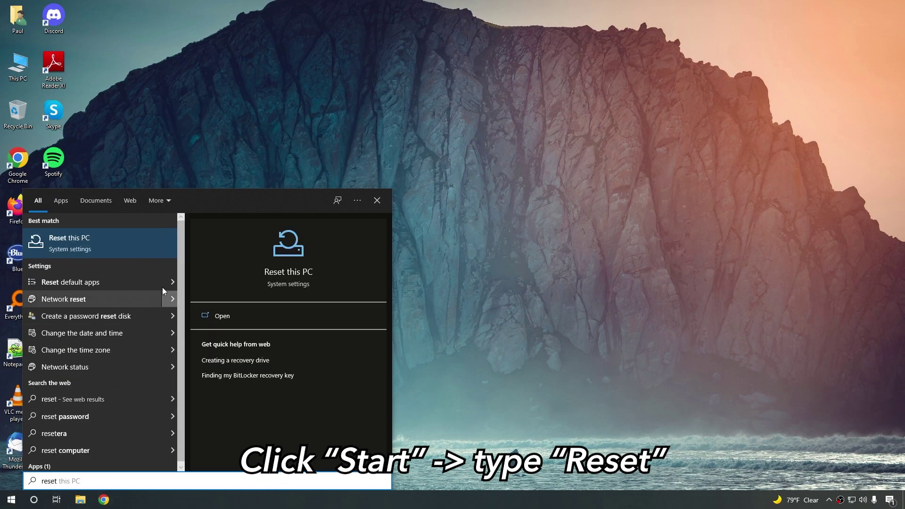
{"action": "left_click", "coordinate": [155, 253]}
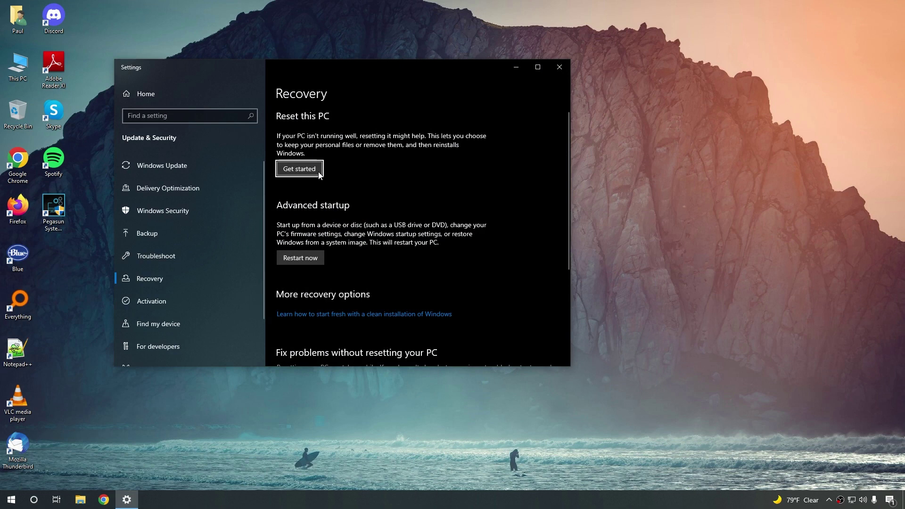
{"action": "left_click", "coordinate": [300, 168]}
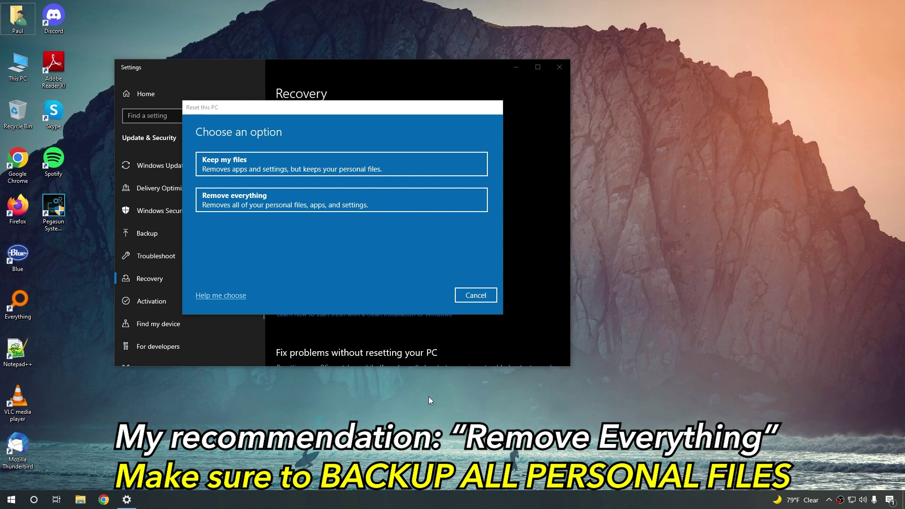
{"action": "left_click", "coordinate": [216, 296]}
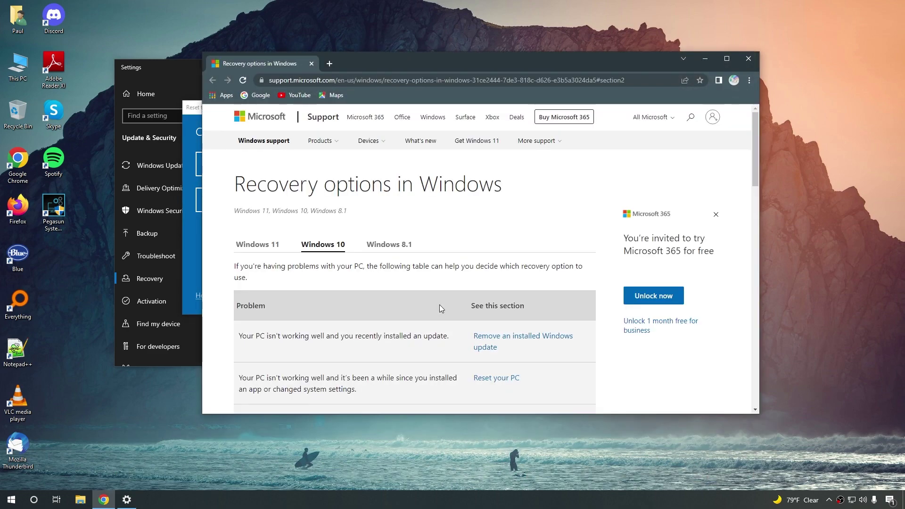
{"action": "left_click_drag", "start_coordinate": [755, 179], "coordinate": [746, 213]}
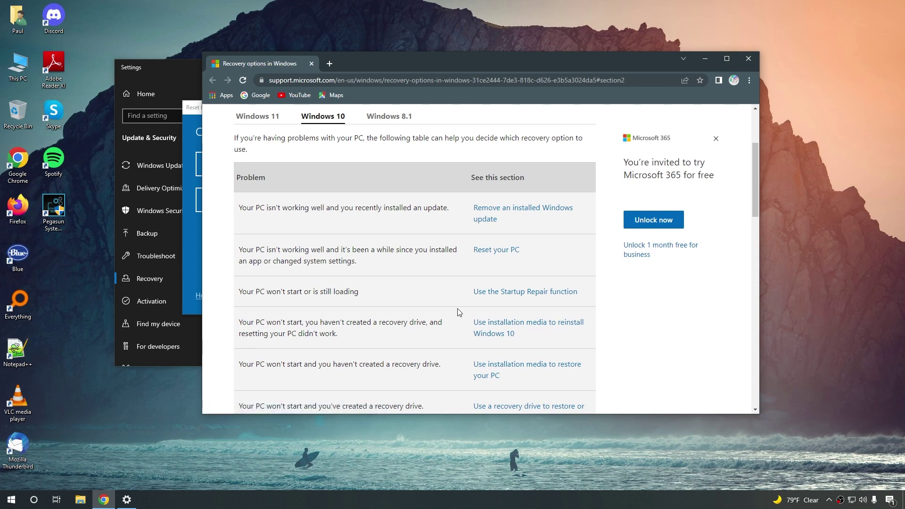
{"action": "left_click", "coordinate": [574, 292]}
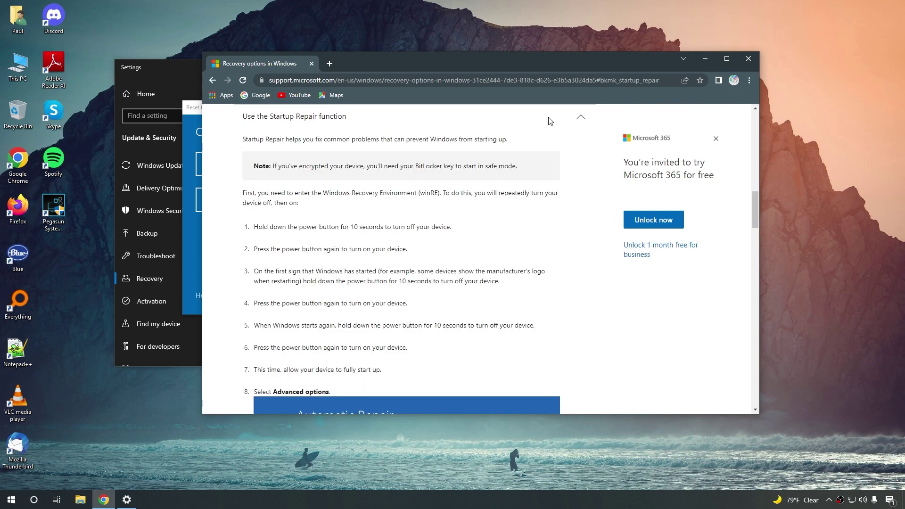
{"action": "left_click", "coordinate": [748, 59]}
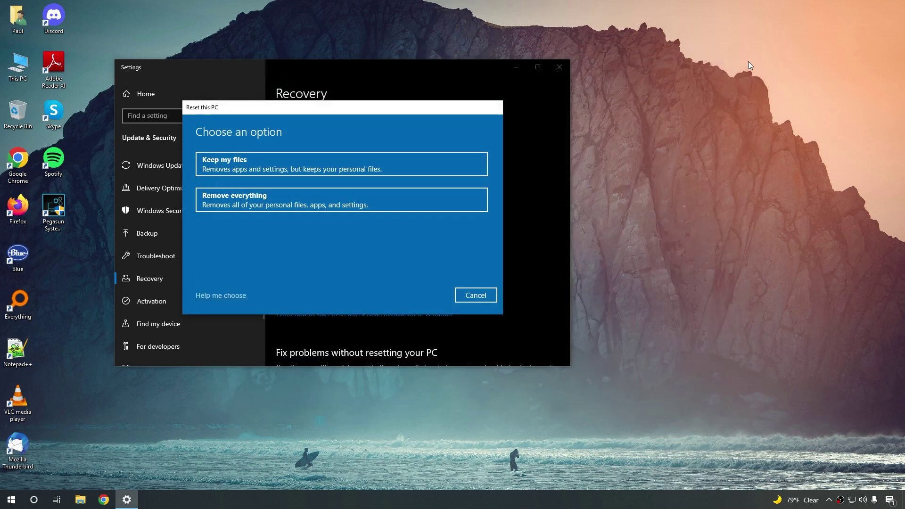
- Choose Remove everything and Cloud download in Reset this PC, then accept the additional settings
{"action": "left_click", "coordinate": [366, 206]}
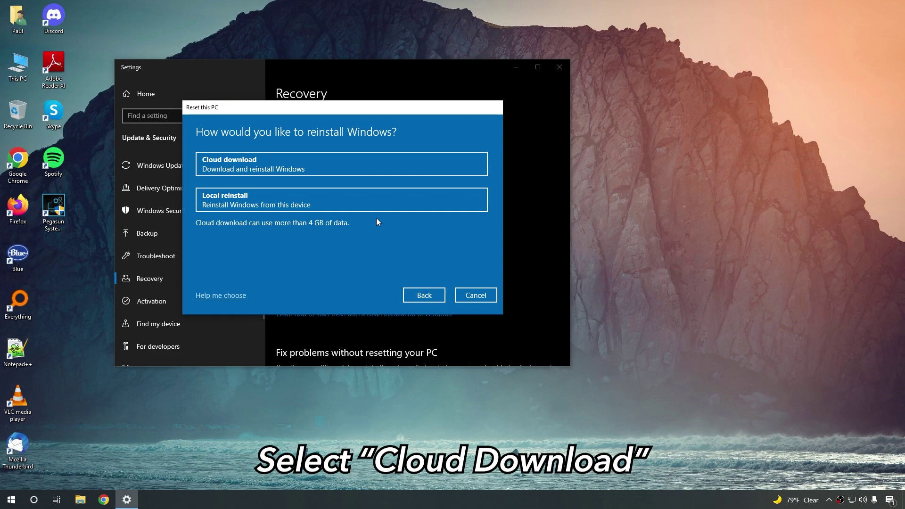
{"action": "left_click", "coordinate": [386, 174]}
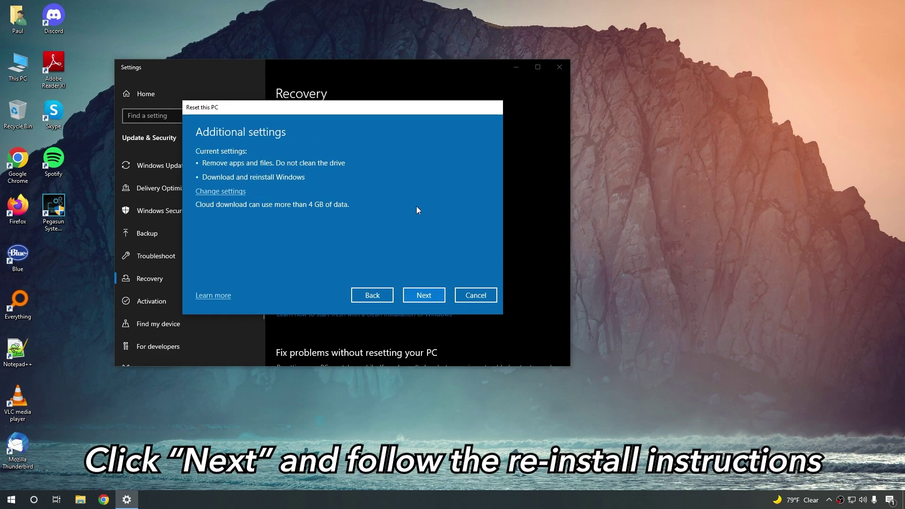
{"action": "left_click", "coordinate": [430, 295]}
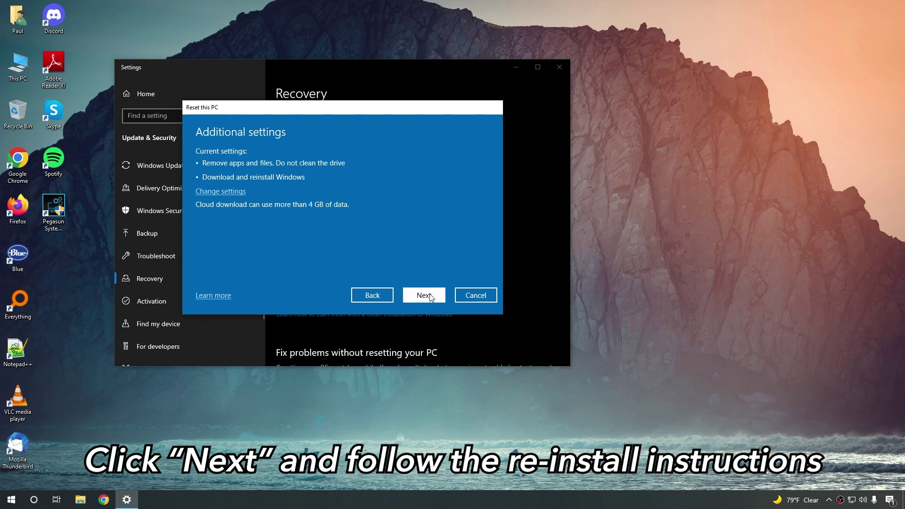